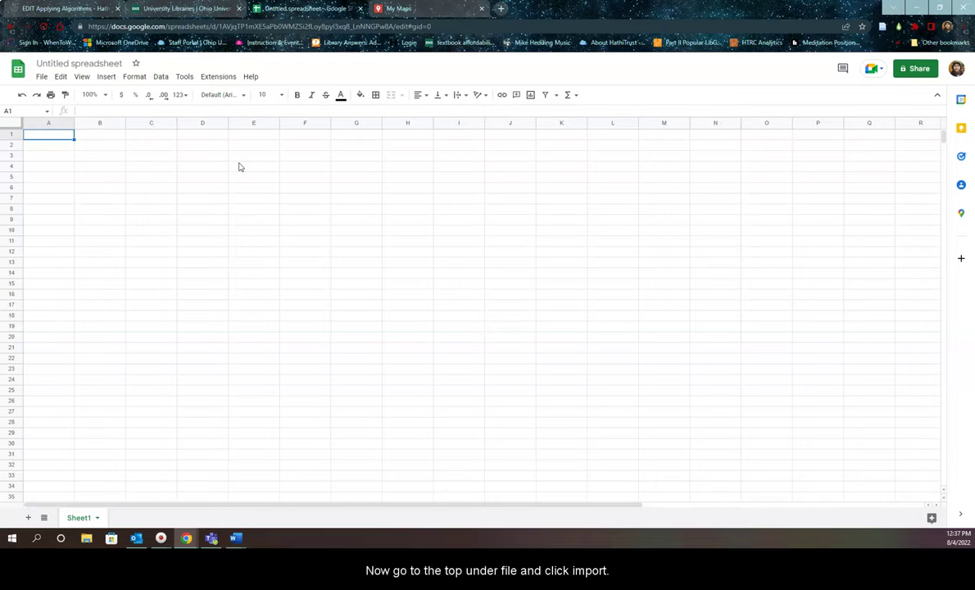
Step: Import entities (1).csv from My Drive into the blank sheet, replacing the spreadsheet
{"action": "left_click", "coordinate": [42, 77]}
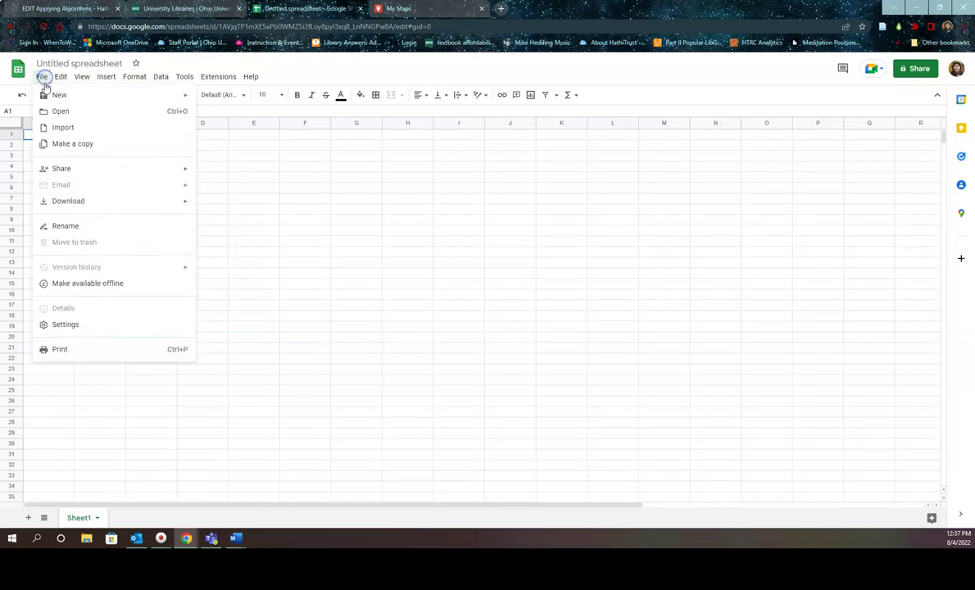
{"action": "left_click", "coordinate": [63, 127]}
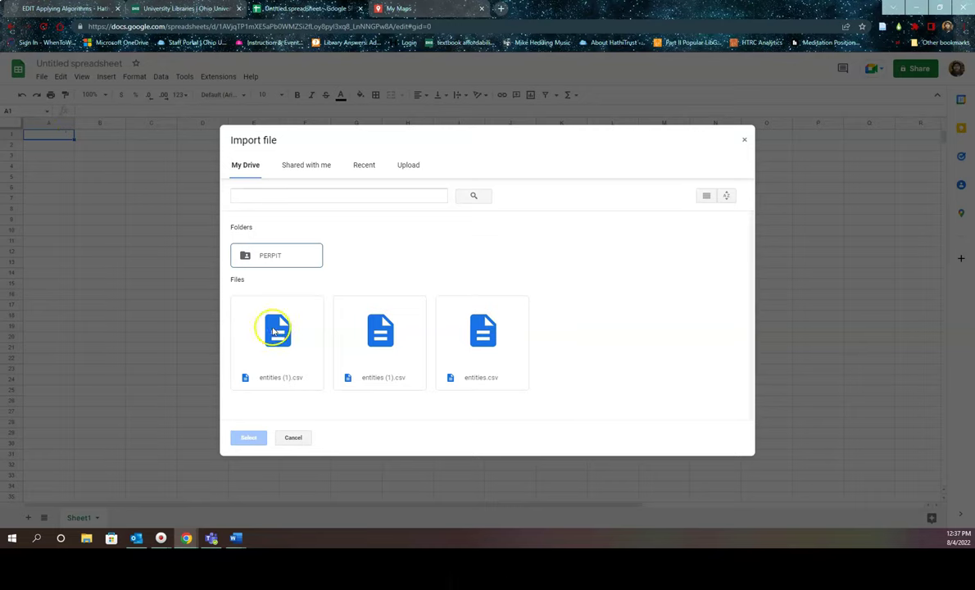
{"action": "left_click", "coordinate": [274, 328]}
{"action": "left_click", "coordinate": [251, 438]}
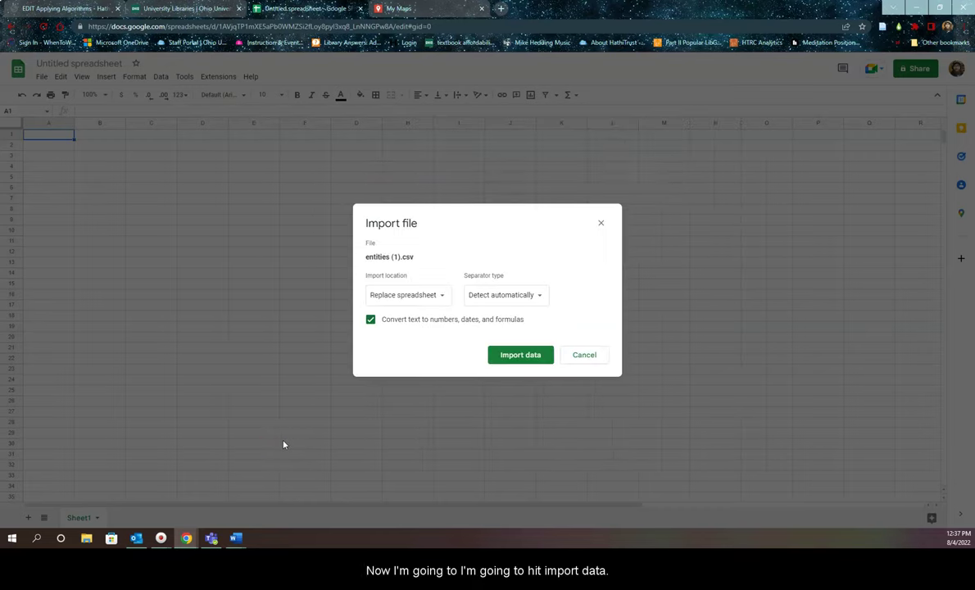
{"action": "left_click", "coordinate": [507, 355]}
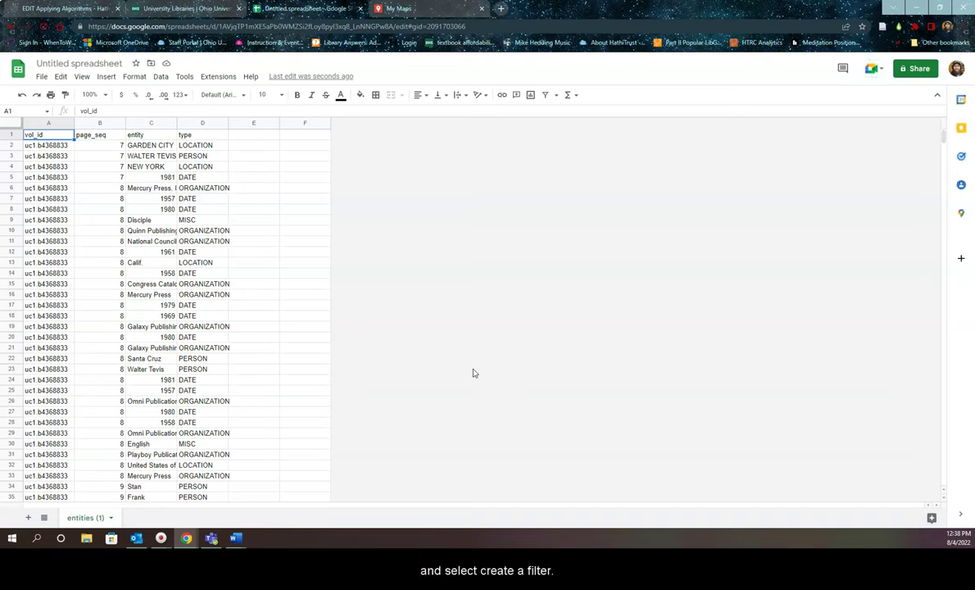
Step: Create a filter on the imported data and exclude the LOCATION value in the type column
{"action": "left_click", "coordinate": [161, 76]}
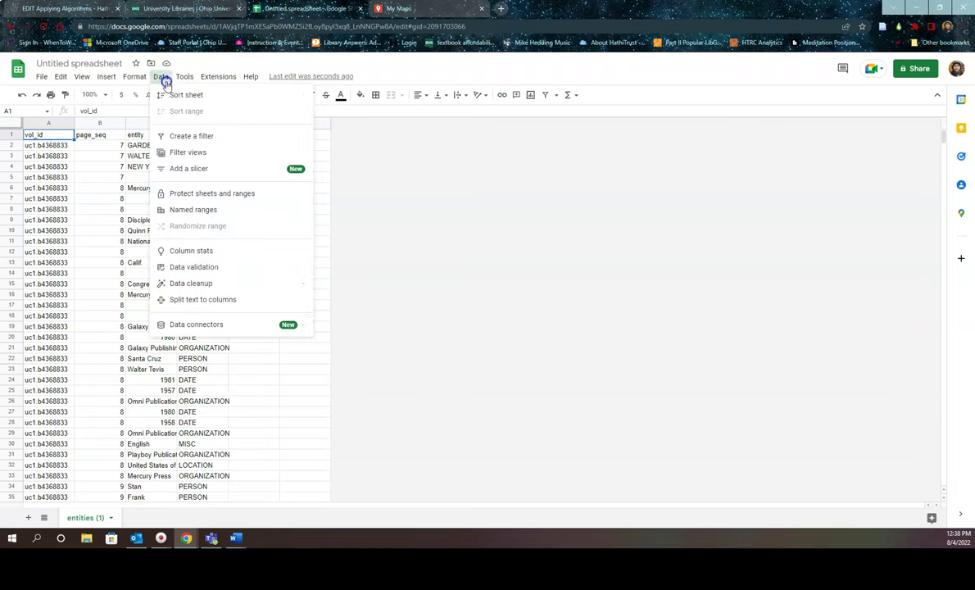
{"action": "left_click", "coordinate": [179, 138]}
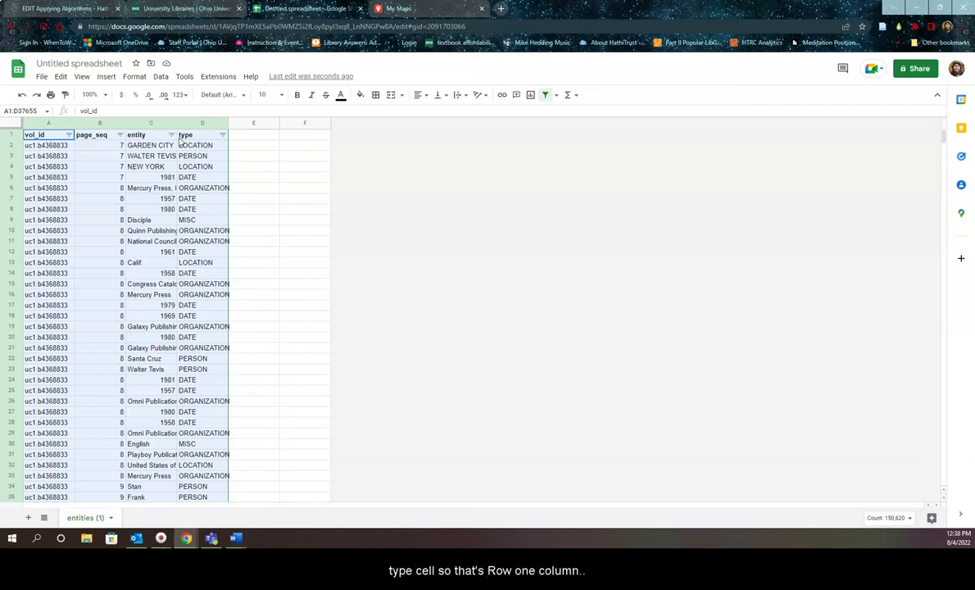
{"action": "left_click", "coordinate": [223, 135]}
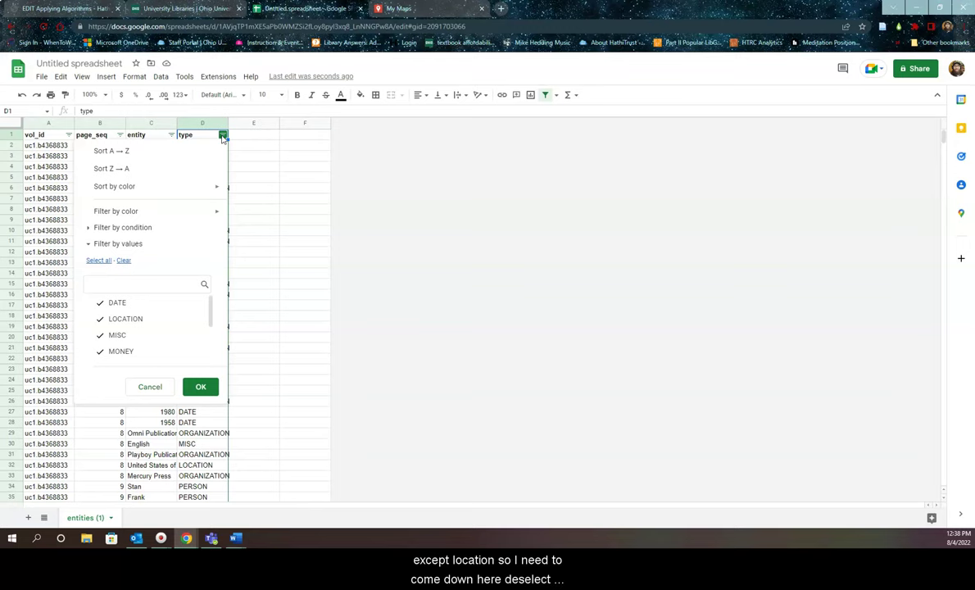
{"action": "left_click", "coordinate": [104, 318]}
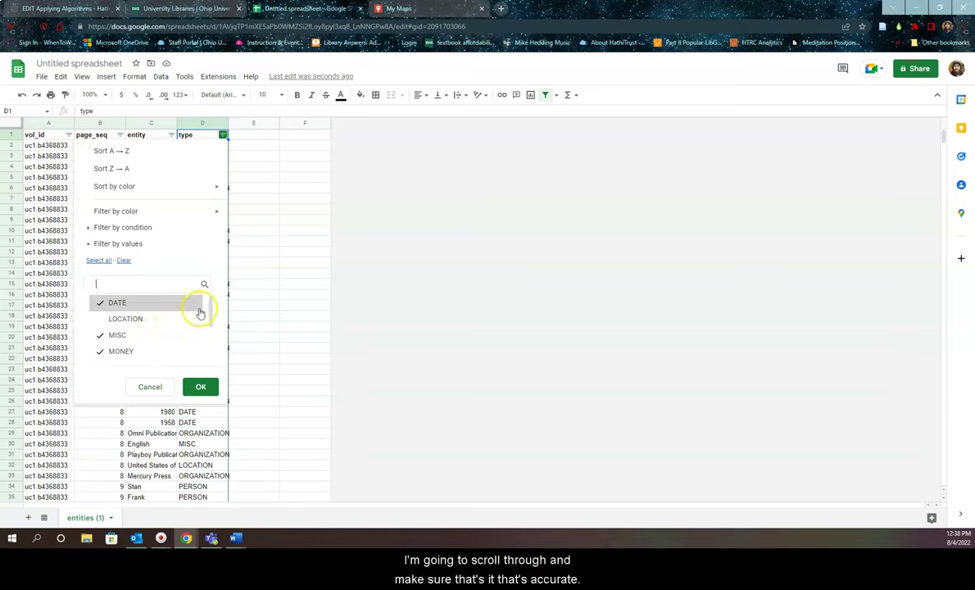
{"action": "left_click_drag", "start_coordinate": [211, 312], "coordinate": [211, 353]}
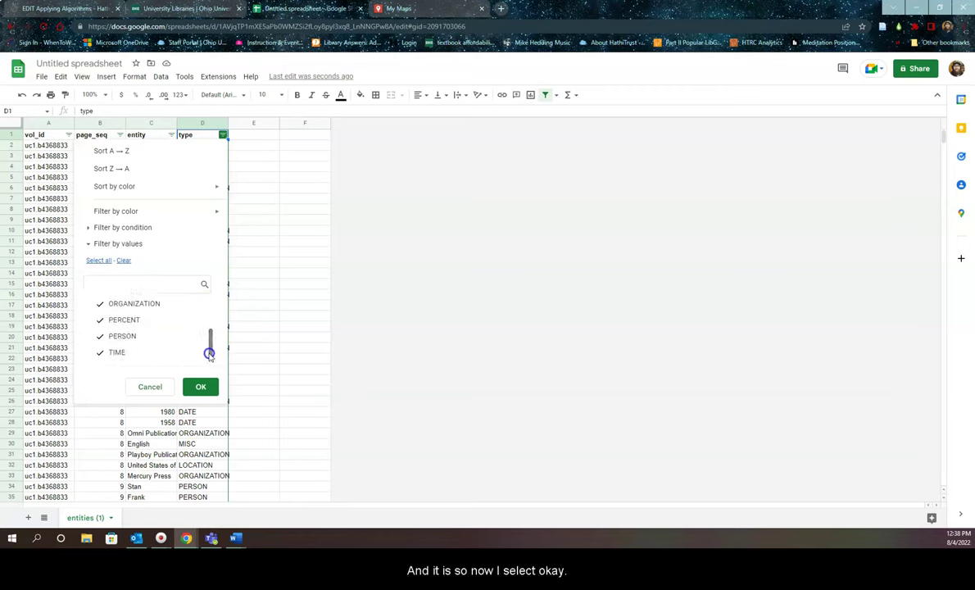
{"action": "left_click", "coordinate": [201, 387]}
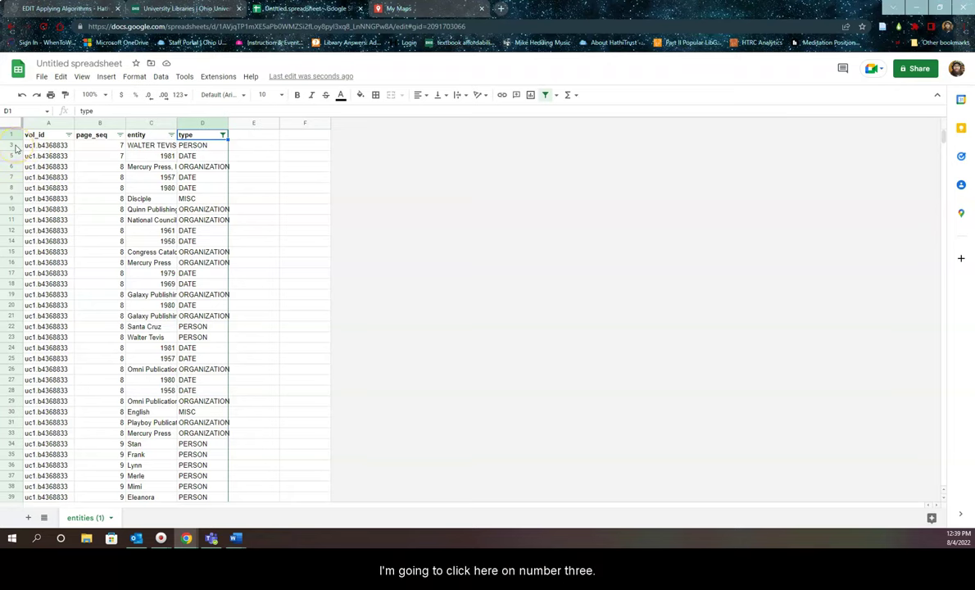
Step: Delete all filtered rows below the header, from row 3 through the last data row
{"action": "left_click", "coordinate": [12, 145]}
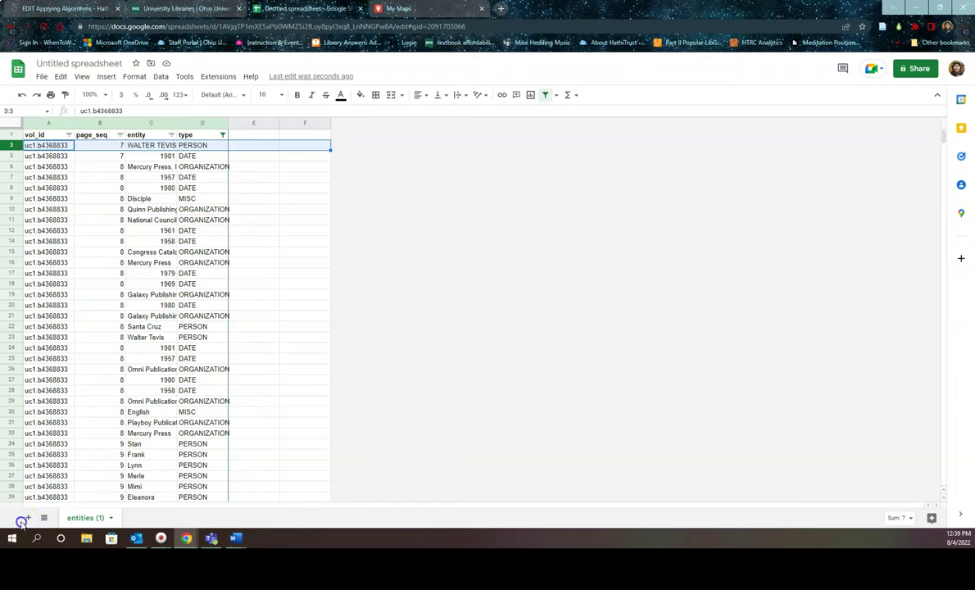
{"action": "key", "text": "ctrl+shift+Down"}
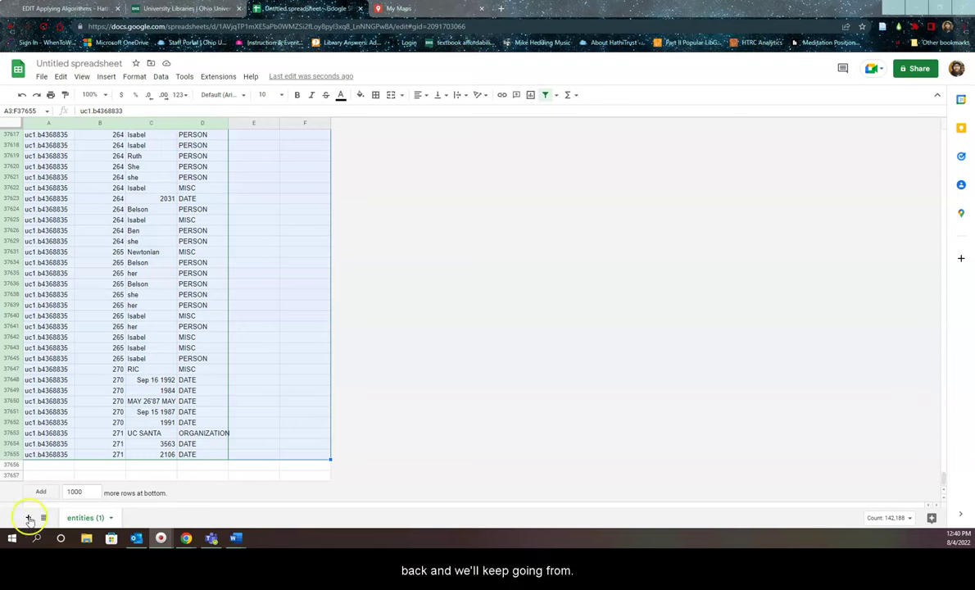
{"action": "left_click", "coordinate": [247, 271]}
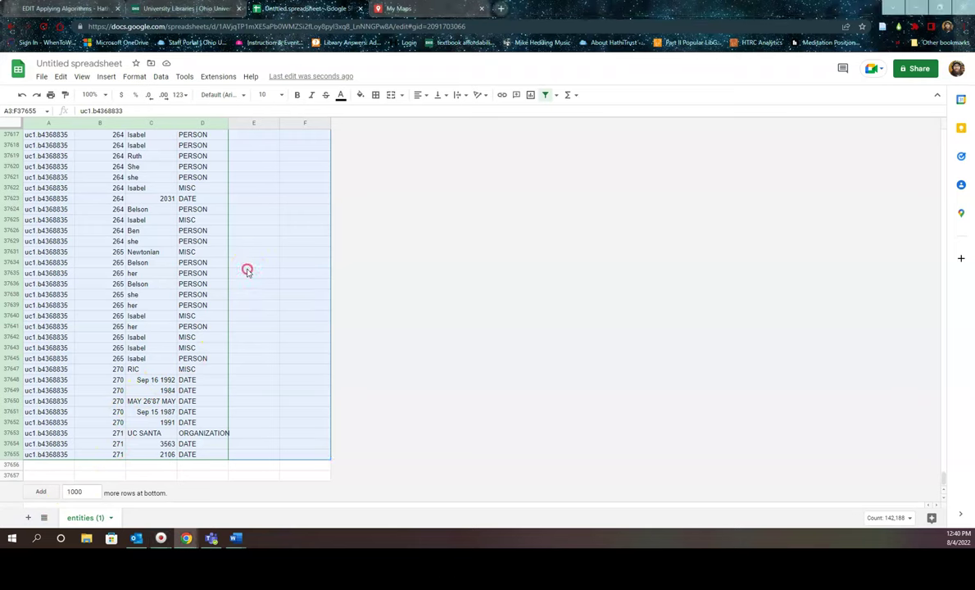
{"action": "right_click", "coordinate": [247, 271]}
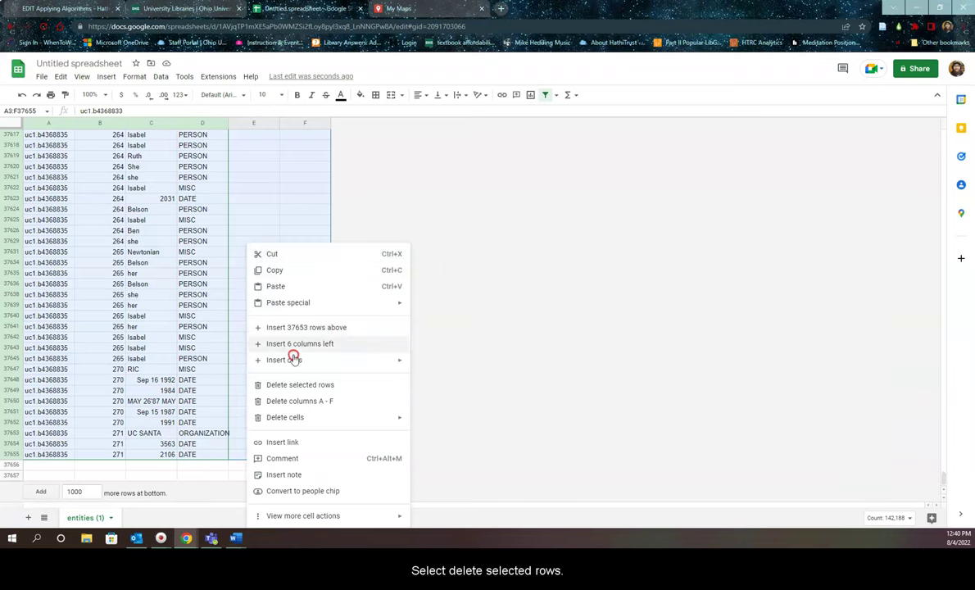
{"action": "left_click", "coordinate": [313, 386]}
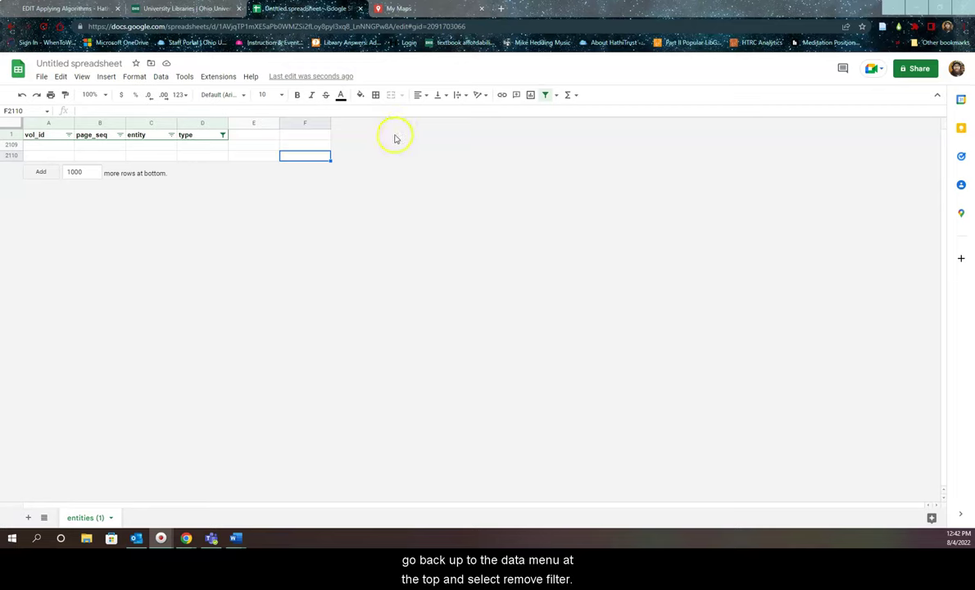
Step: Remove the filter from the sheet to show the hidden LOCATION rows
{"action": "left_click", "coordinate": [161, 77]}
{"action": "mouse_move", "coordinate": [184, 77]}
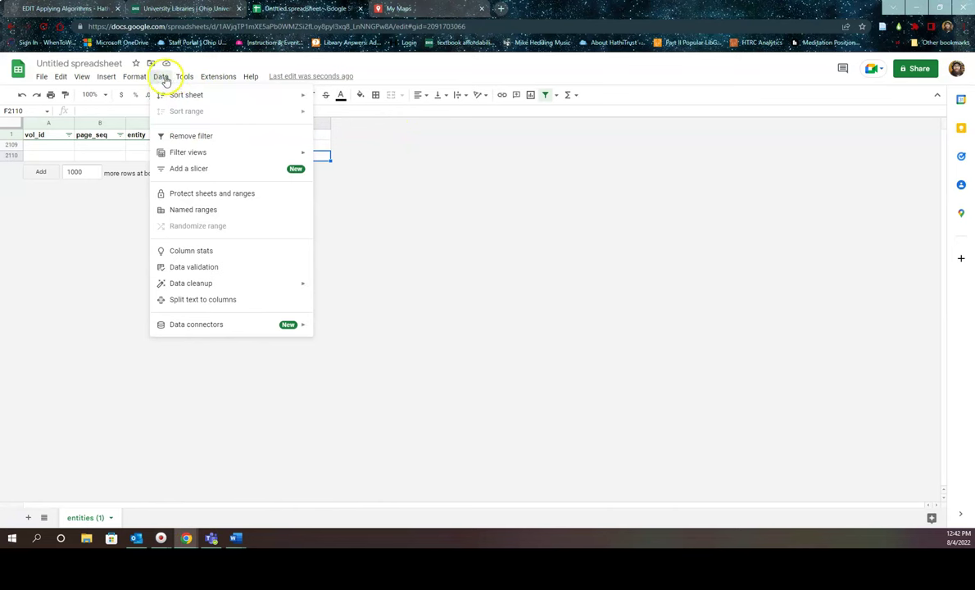
{"action": "left_click", "coordinate": [187, 135]}
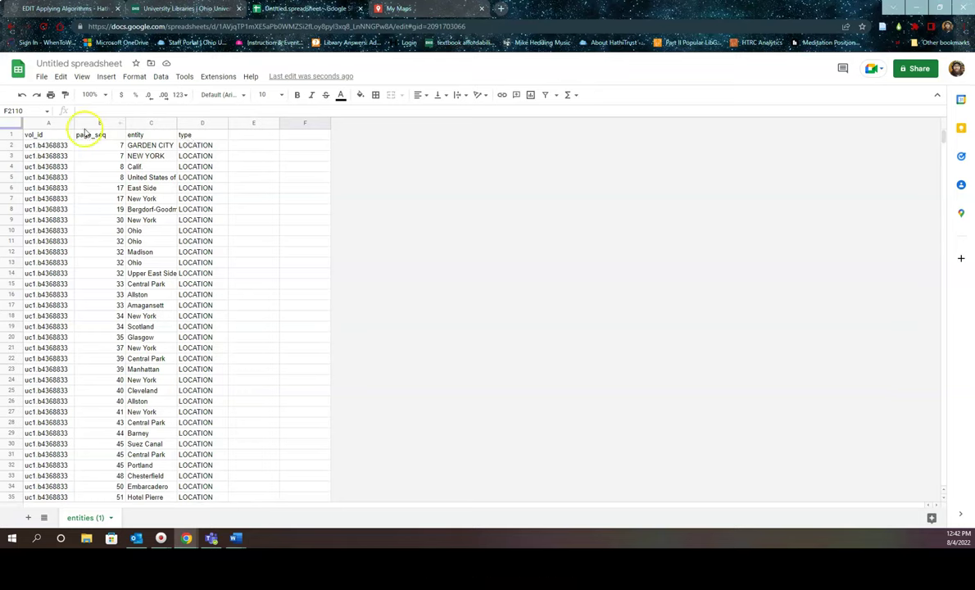
Step: Remove duplicates across the whole sheet, treating the first row as header and comparing only Column A - vol_id and Column C - entity
{"action": "left_click", "coordinate": [13, 122]}
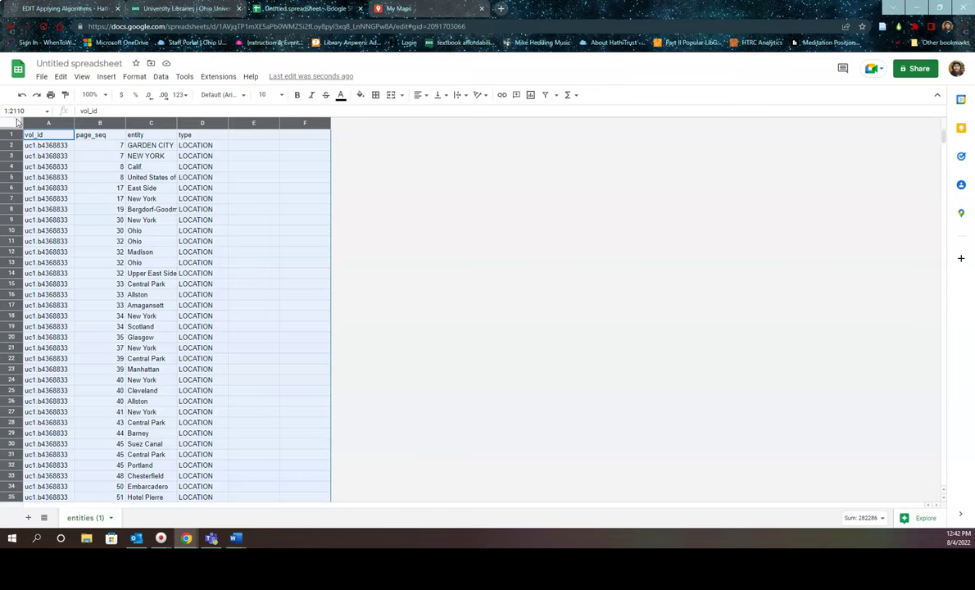
{"action": "left_click", "coordinate": [160, 78]}
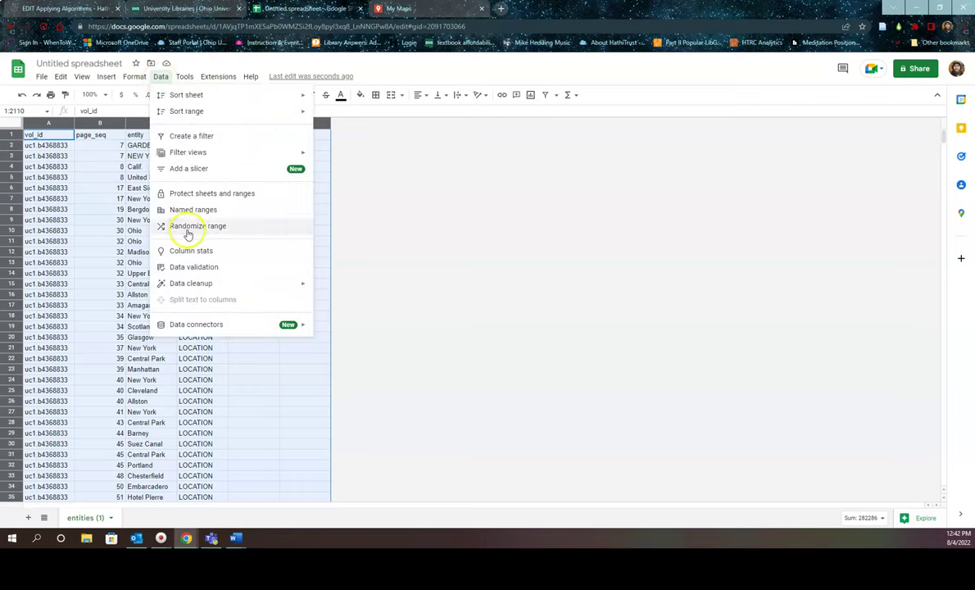
{"action": "mouse_move", "coordinate": [209, 287]}
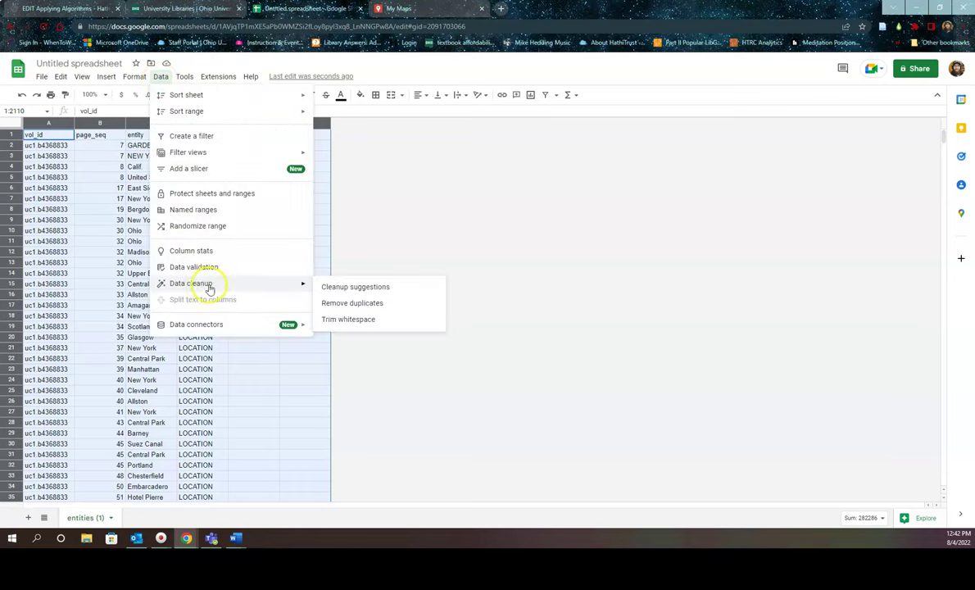
{"action": "left_click", "coordinate": [345, 308]}
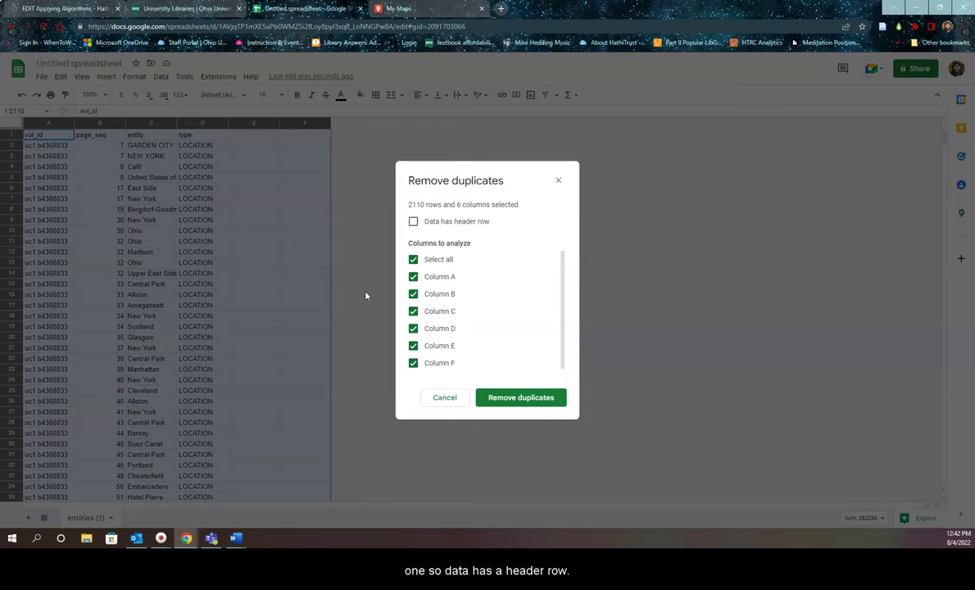
{"action": "left_click", "coordinate": [414, 223]}
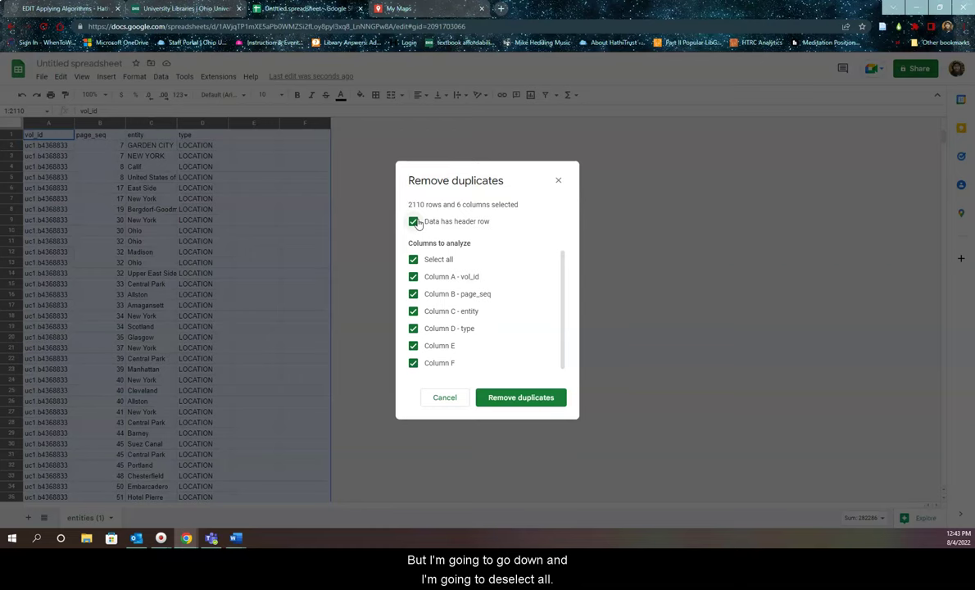
{"action": "left_click", "coordinate": [413, 260]}
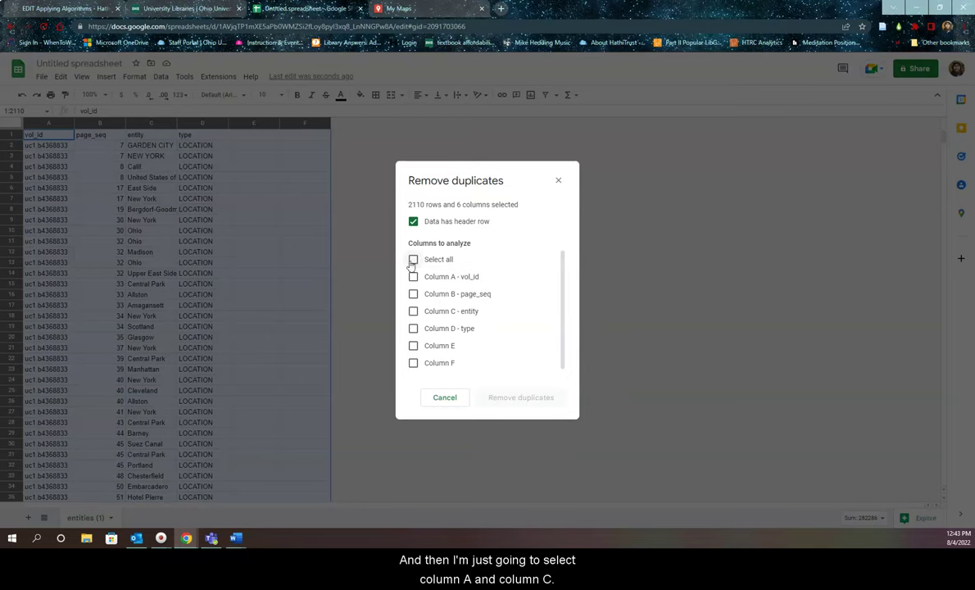
{"action": "left_click", "coordinate": [408, 277]}
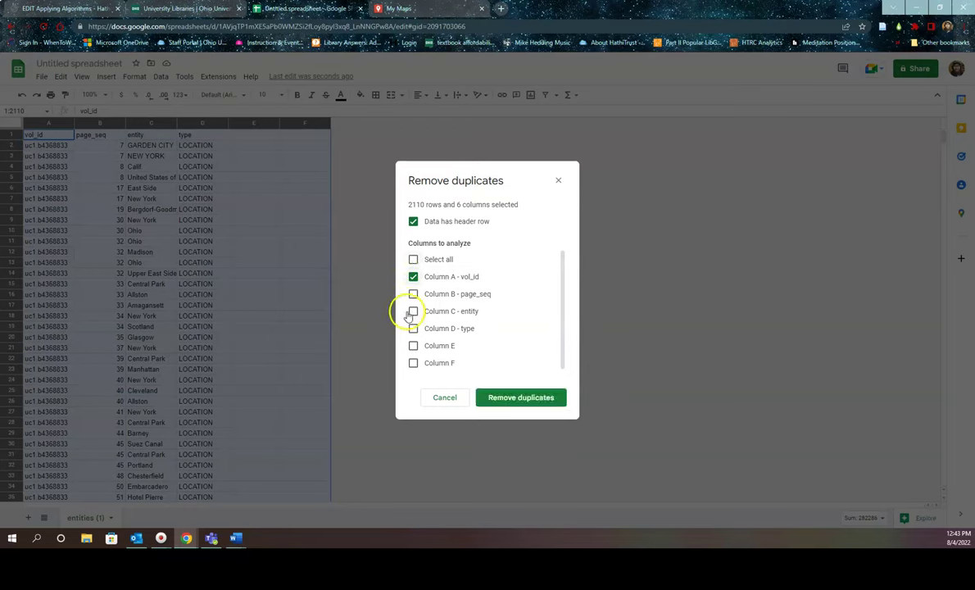
{"action": "left_click", "coordinate": [410, 312]}
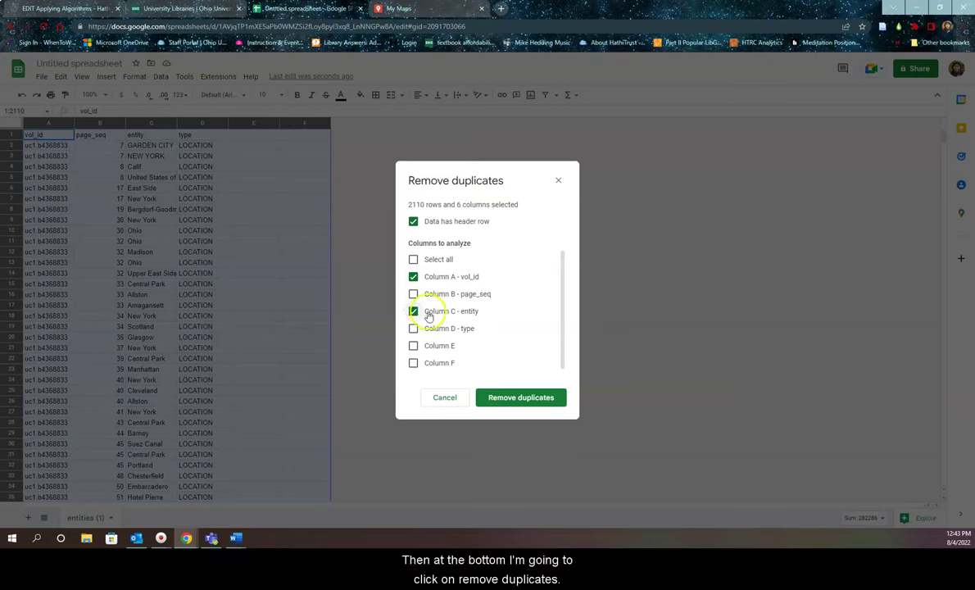
{"action": "left_click", "coordinate": [506, 397]}
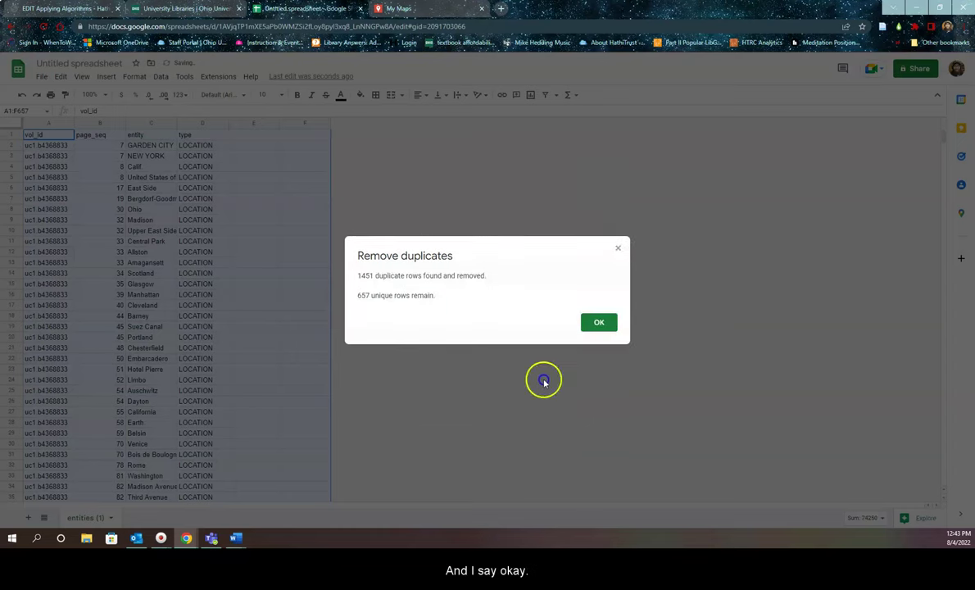
{"action": "left_click", "coordinate": [599, 323]}
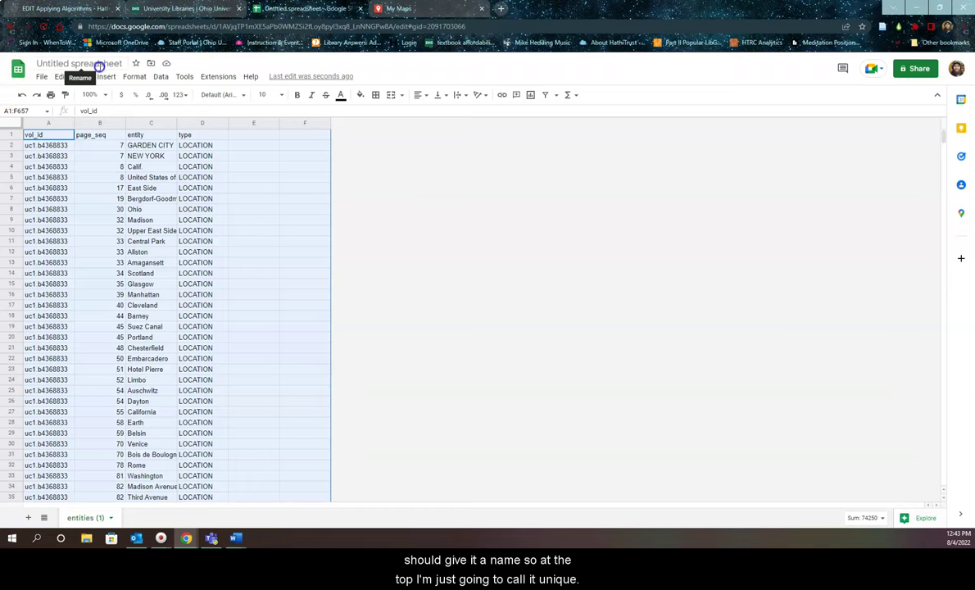
Step: Rename the spreadsheet as Unique
{"action": "left_click", "coordinate": [96, 64]}
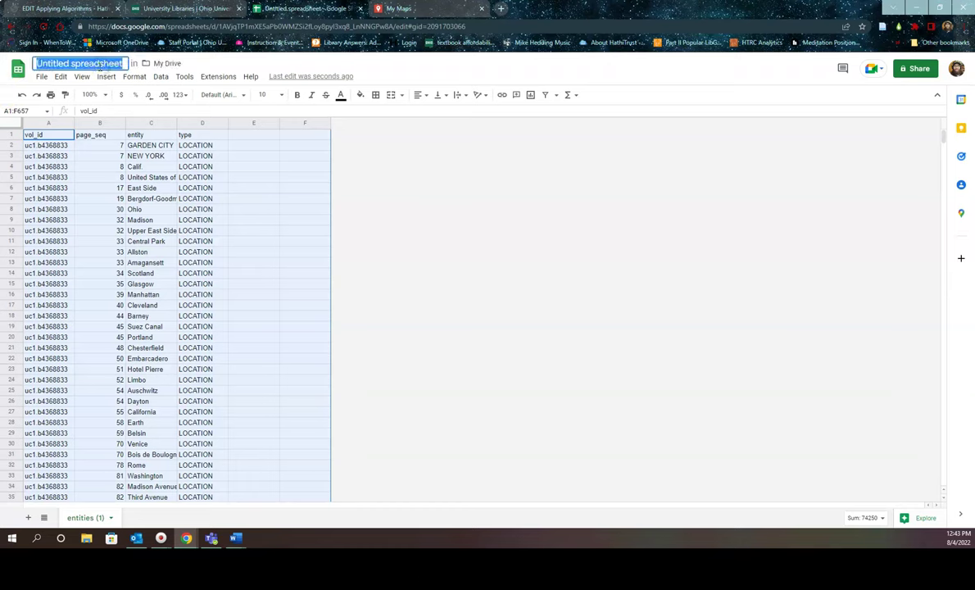
{"action": "type", "text": "Unique"}
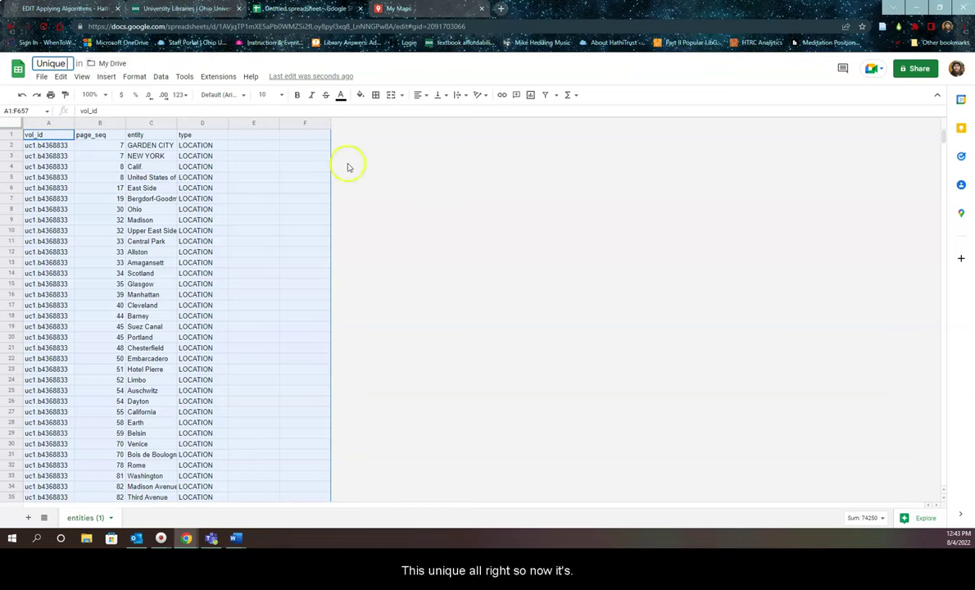
{"action": "left_click", "coordinate": [315, 188]}
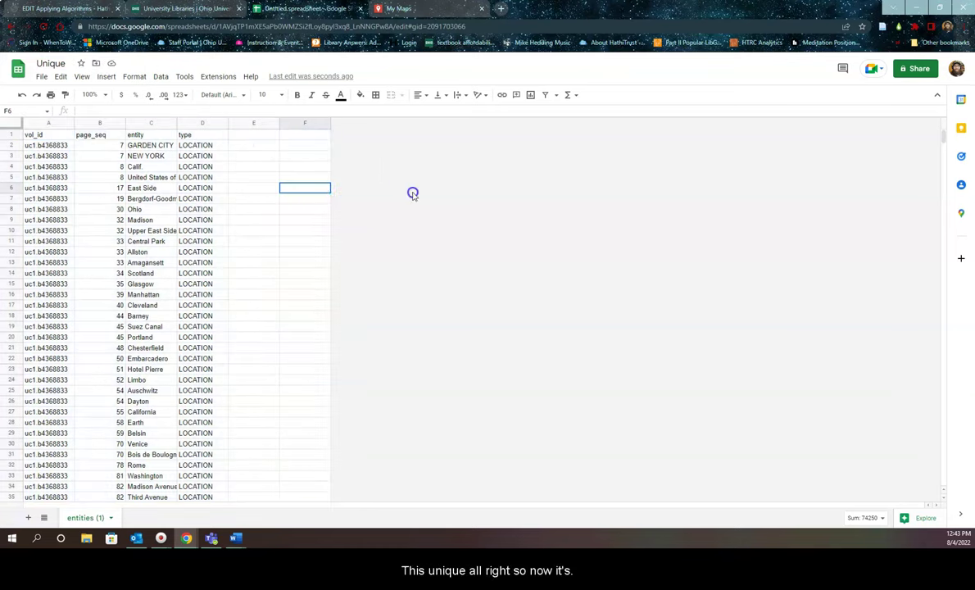
Step: Switch to Google My Maps, create a new map and choose the Unique spreadsheet from Google Drive to import into its untitled layer
{"action": "left_click", "coordinate": [406, 10]}
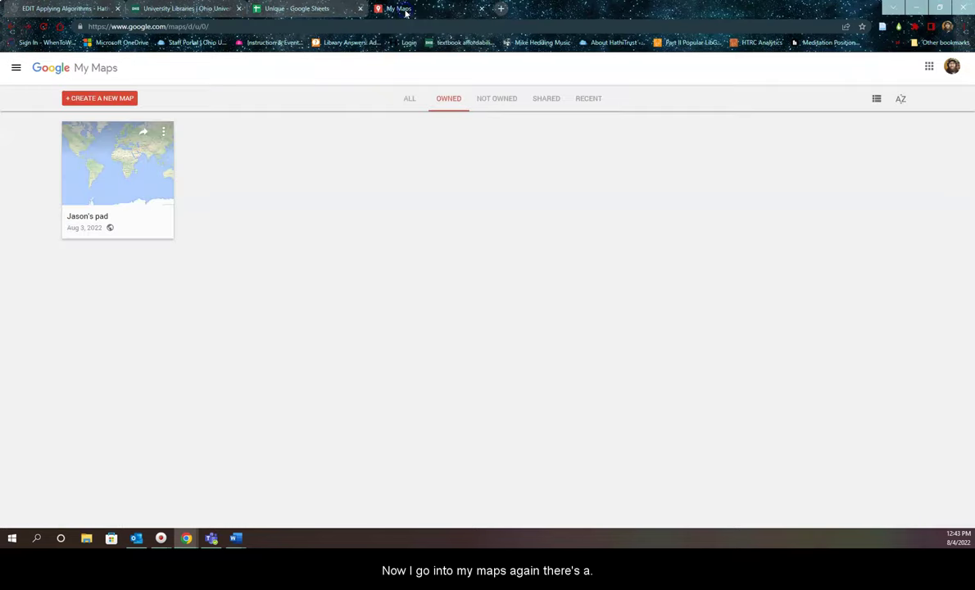
{"action": "left_click", "coordinate": [102, 99]}
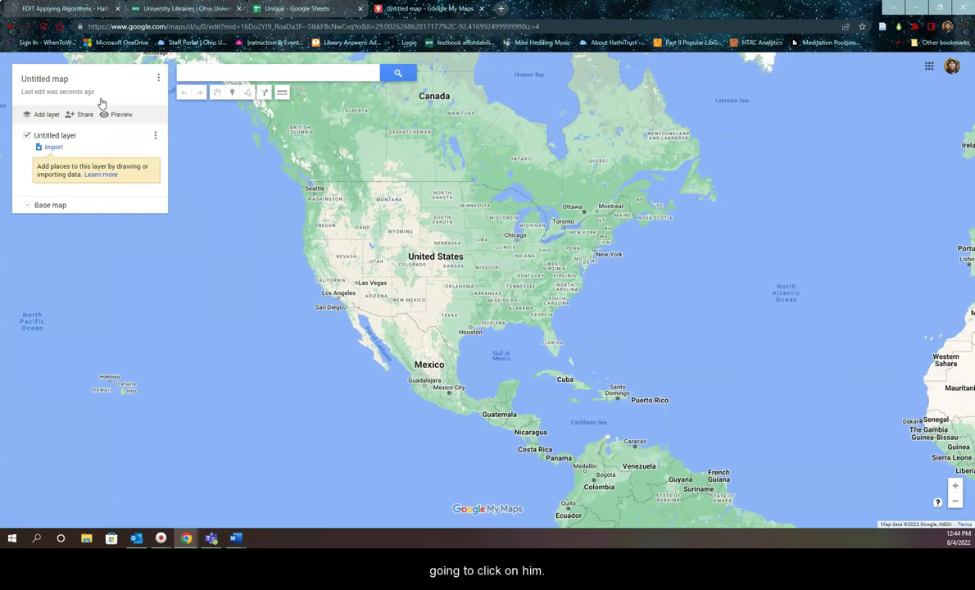
{"action": "left_click", "coordinate": [55, 148]}
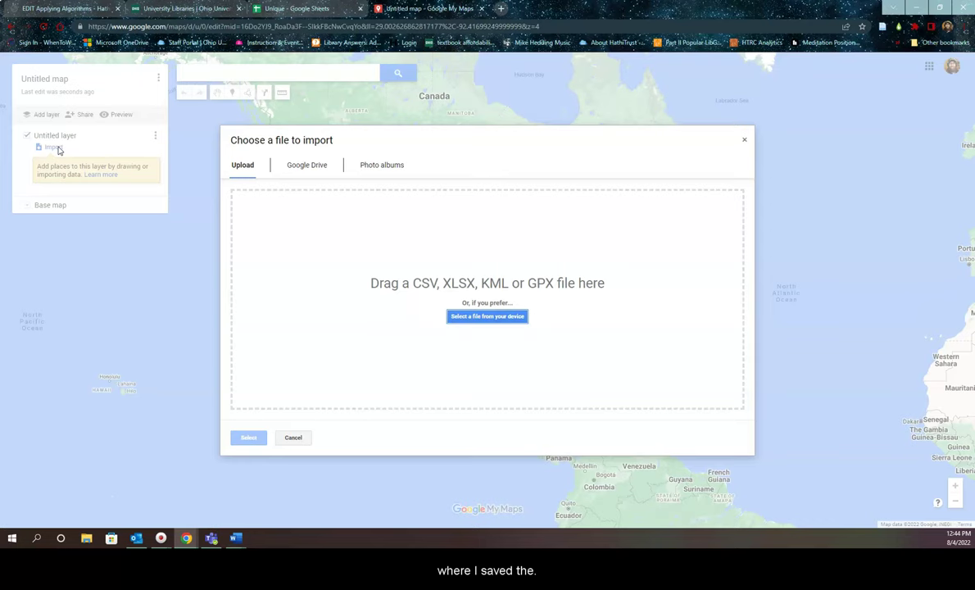
{"action": "left_click", "coordinate": [300, 165]}
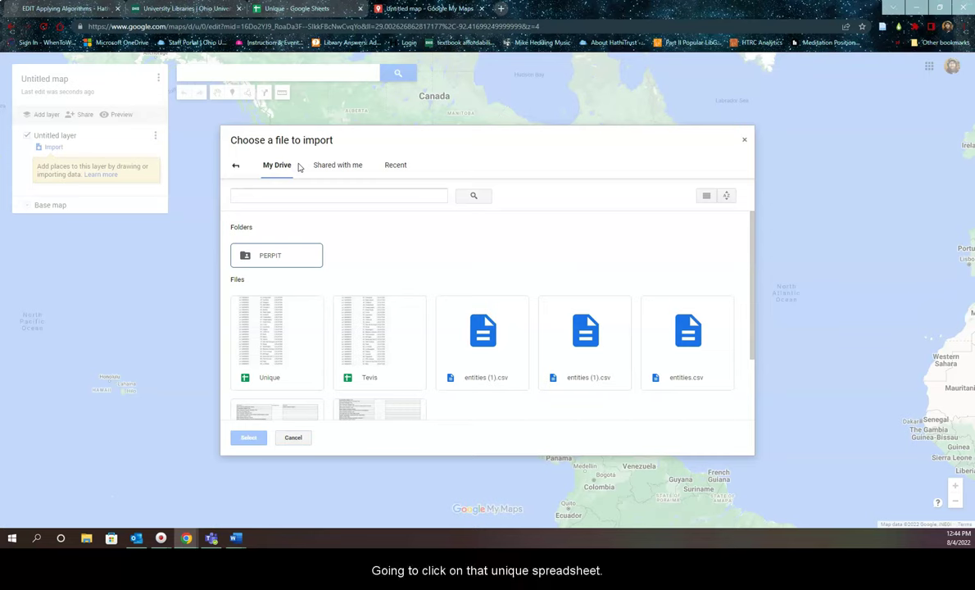
{"action": "left_click", "coordinate": [300, 318]}
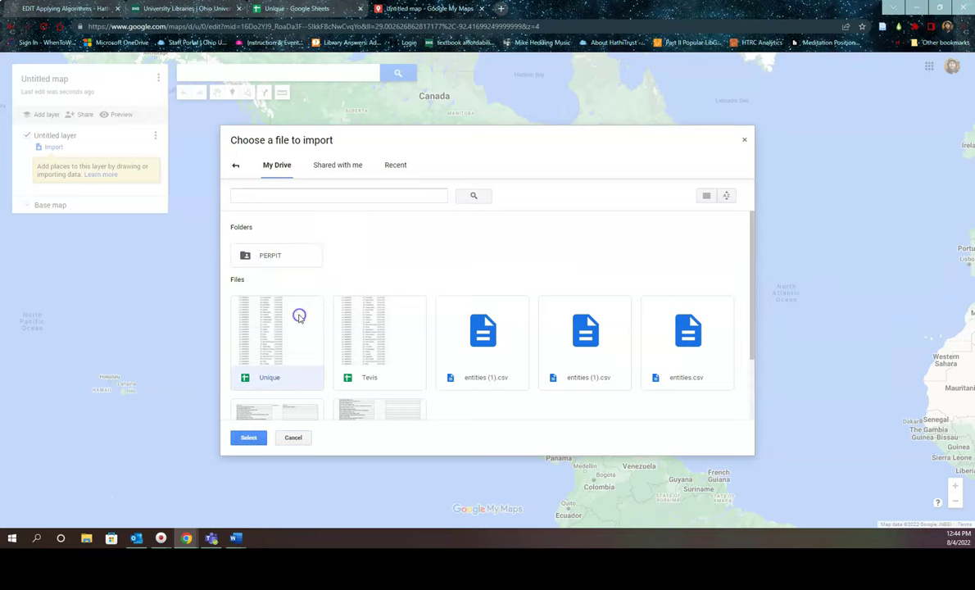
{"action": "left_click", "coordinate": [296, 317]}
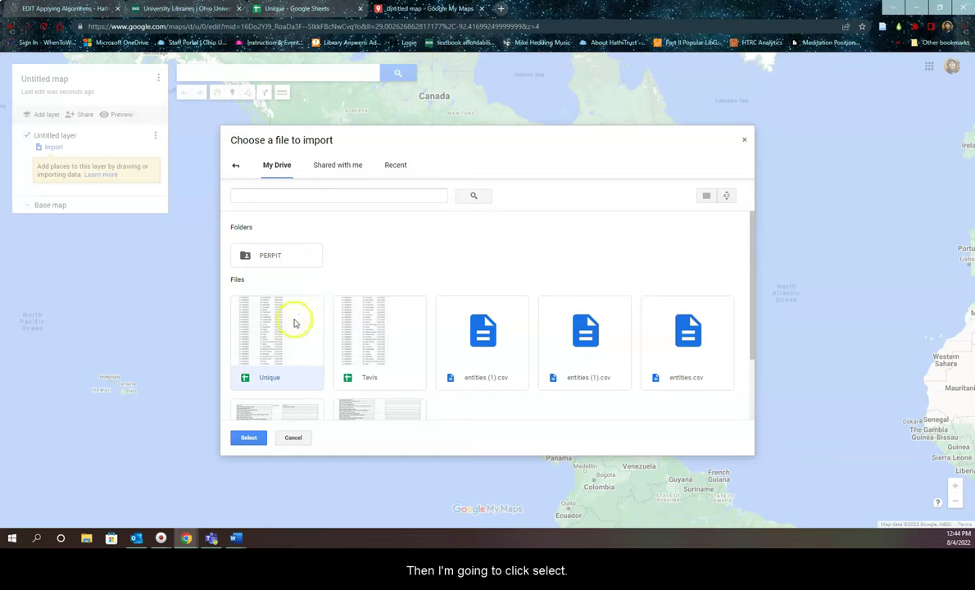
{"action": "left_click", "coordinate": [253, 439]}
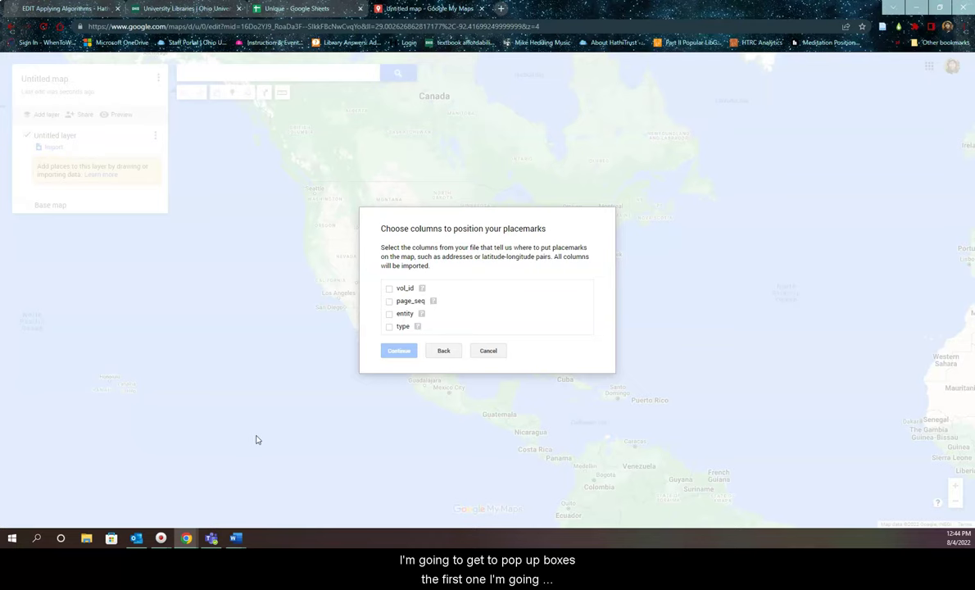
Step: Set the entity column as both the placemark position and the marker title, and finish the import
{"action": "left_click", "coordinate": [390, 315]}
{"action": "left_click", "coordinate": [399, 357]}
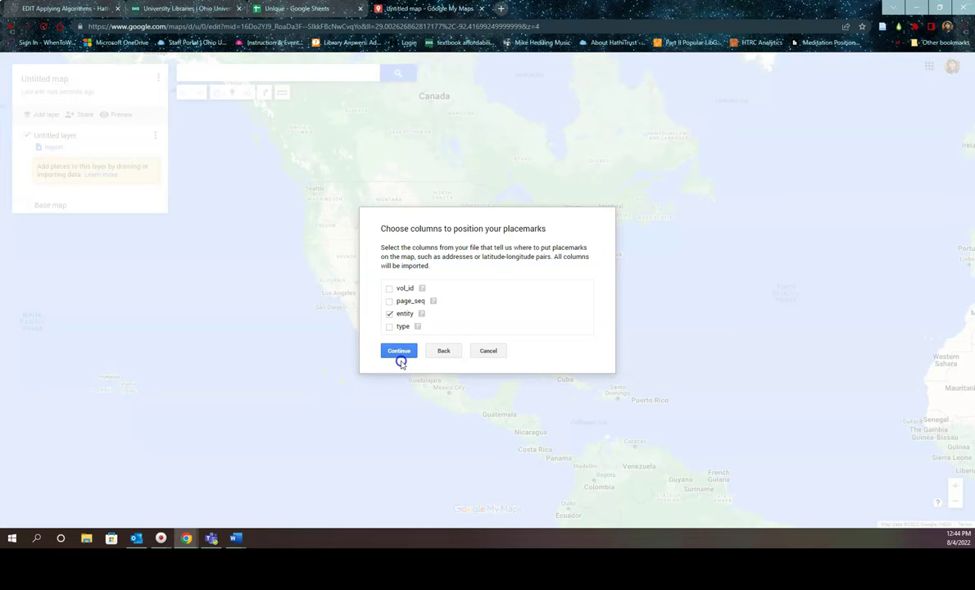
{"action": "left_click", "coordinate": [401, 352]}
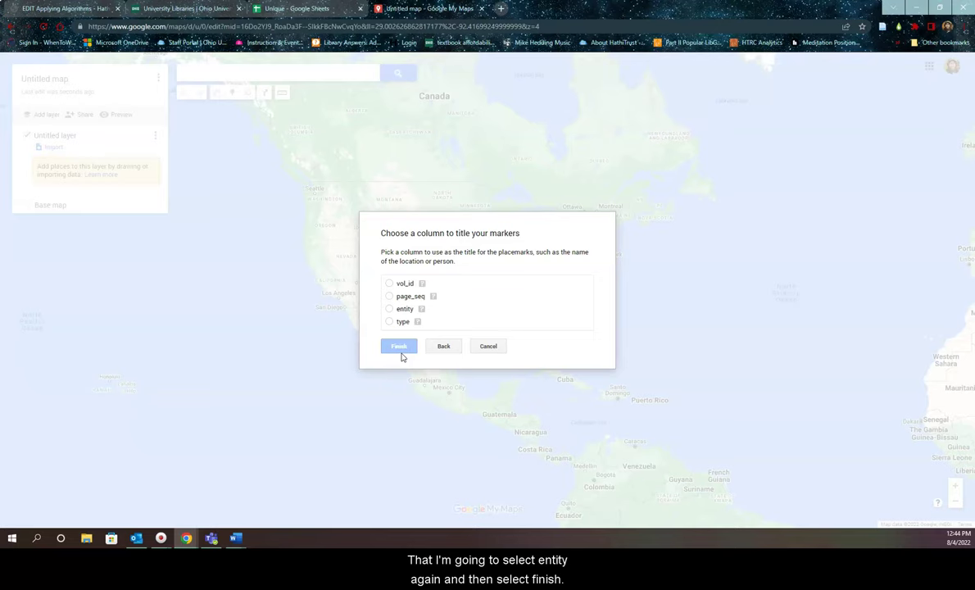
{"action": "left_click", "coordinate": [390, 309]}
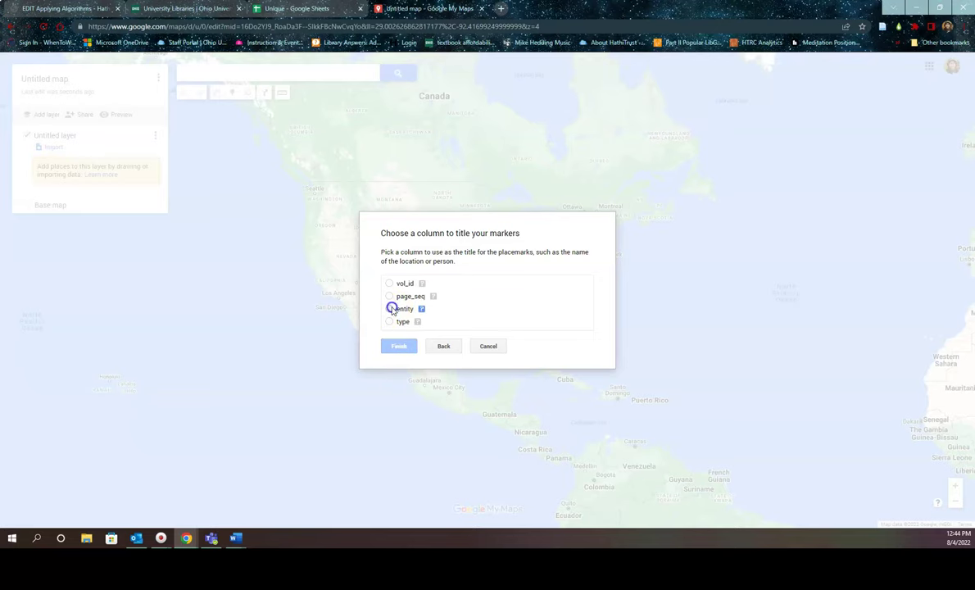
{"action": "left_click", "coordinate": [399, 345]}
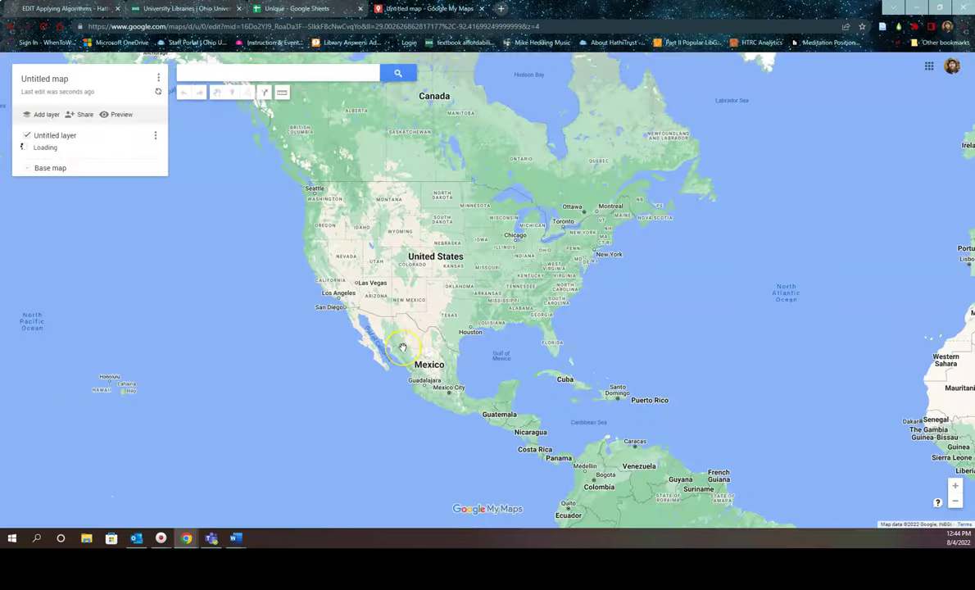